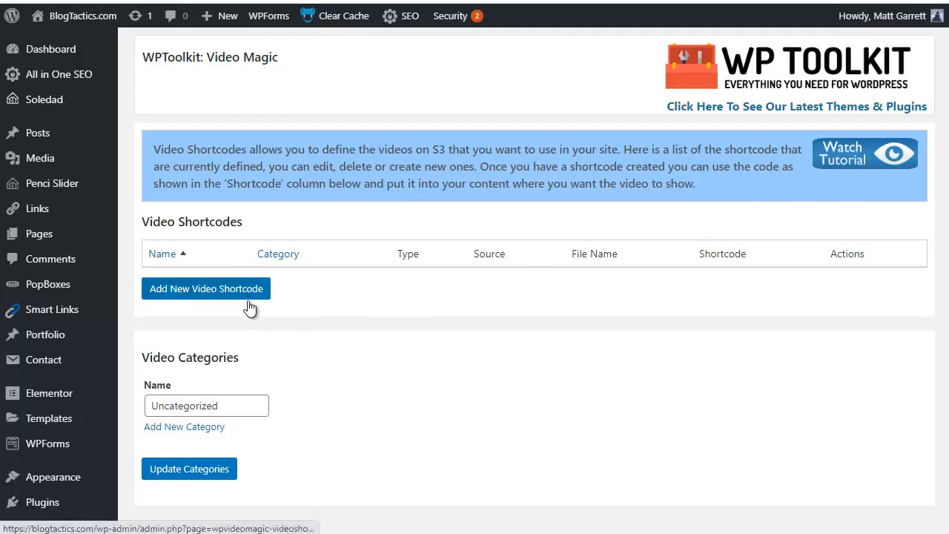
Step: Add two new video category fields and name them Affiliate Marketing and List Building
left_click(211, 432)
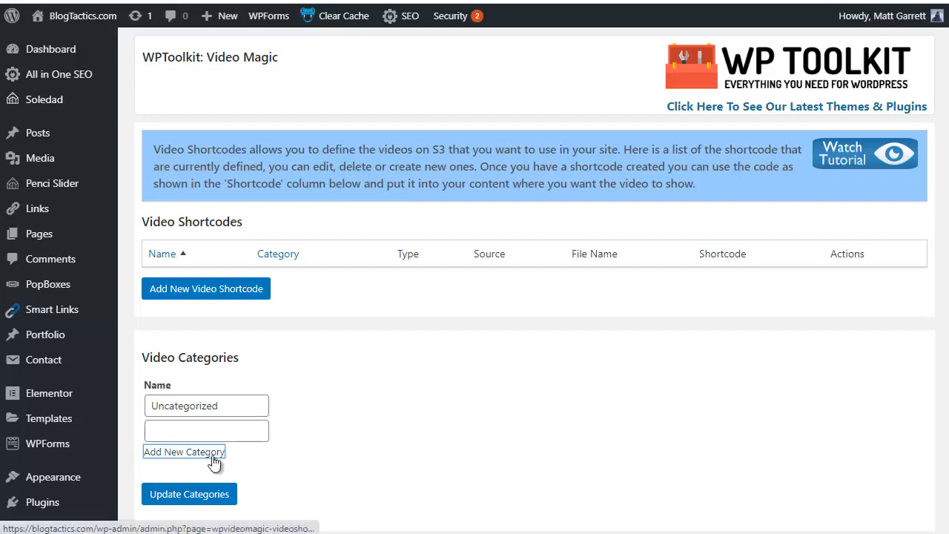
left_click(213, 455)
scroll(445, 383, "down", 1)
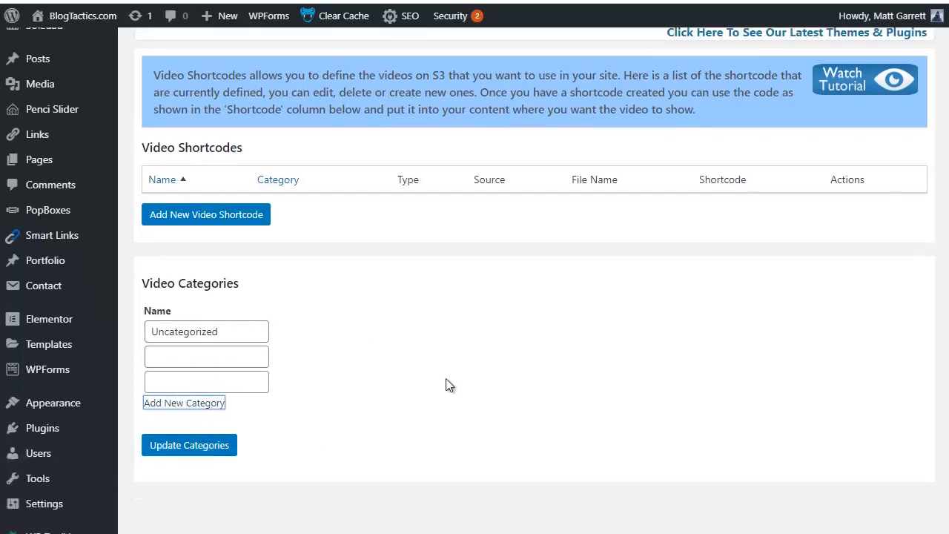
left_click(253, 357)
type("Affiliate Marketing")
left_click(232, 378)
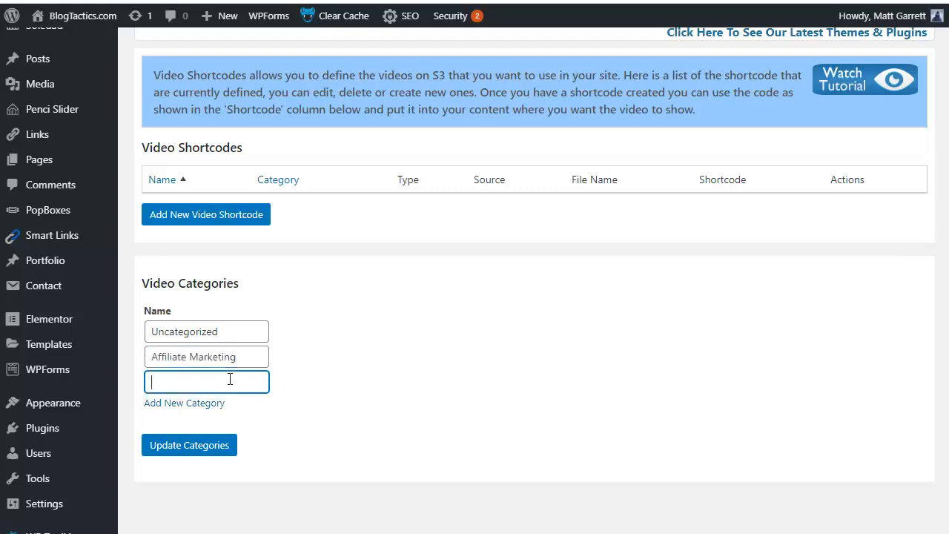
type("List Building")
Step: Add a third video category named Blogging and save the updated category list
mouse_move(77, 475)
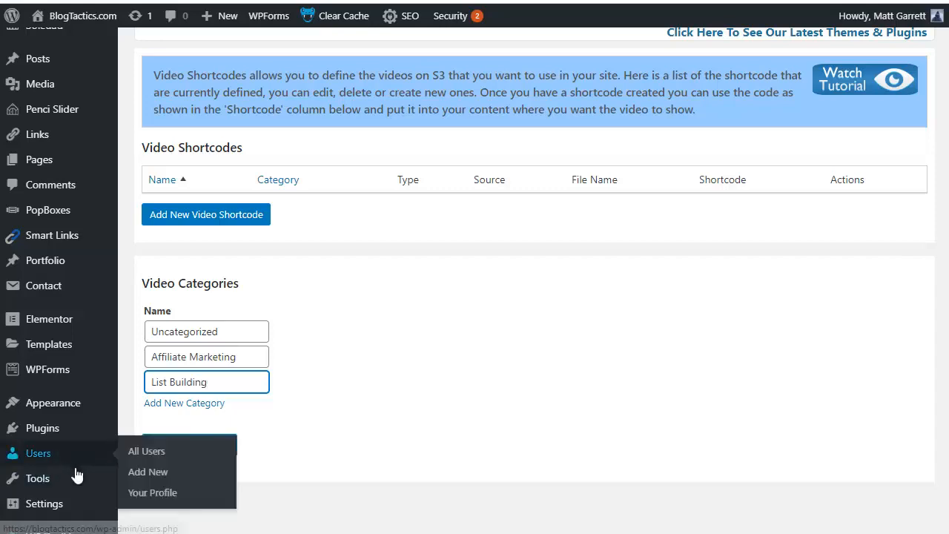
left_click(152, 403)
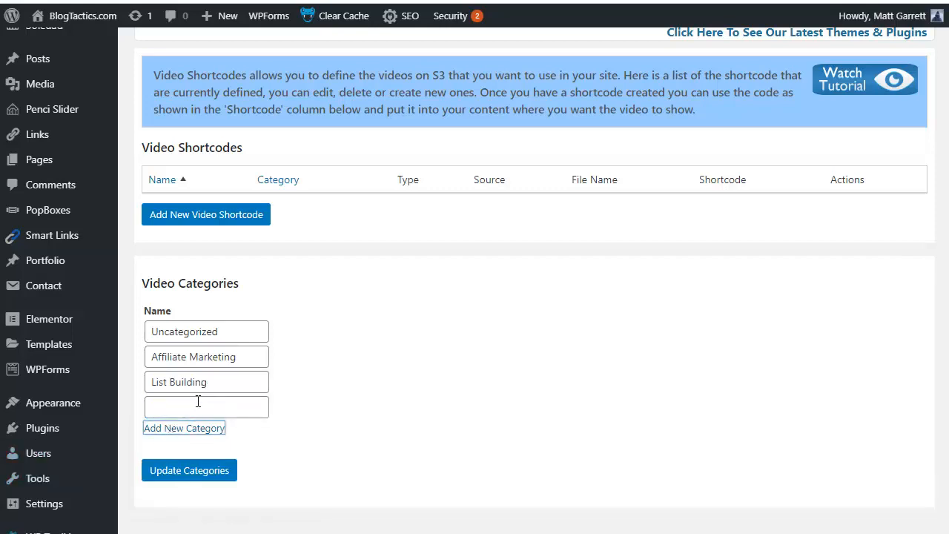
left_click(199, 402)
type("Blogging")
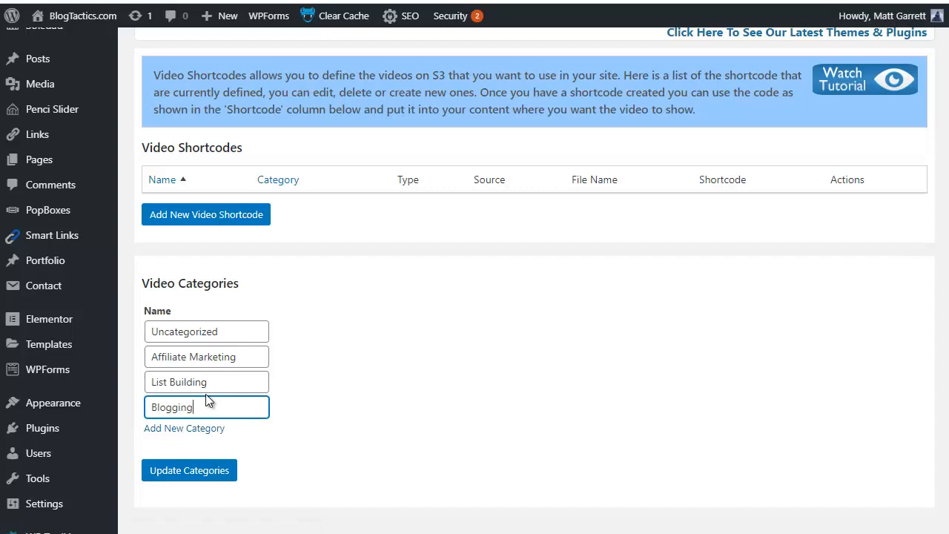
left_click(202, 478)
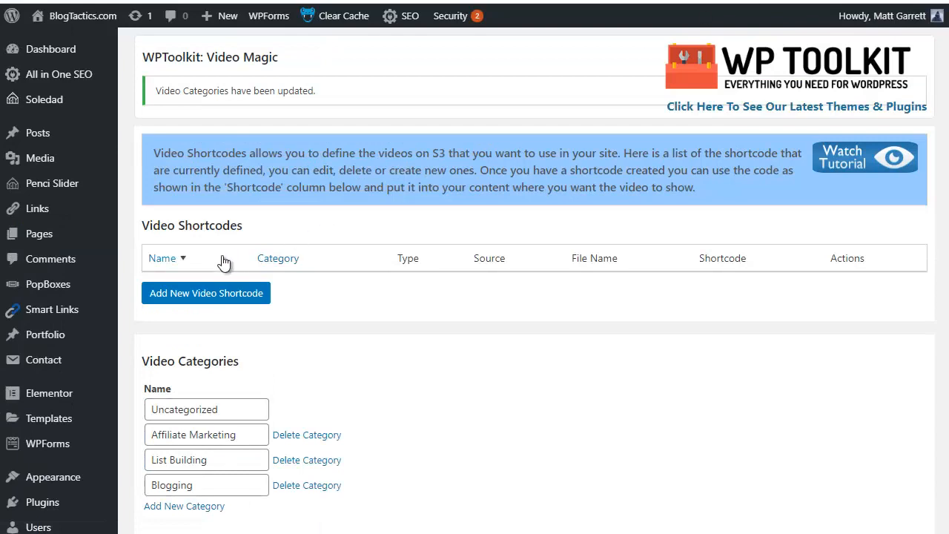
Step: Start a new video shortcode named WarriorPlus Tutorial and assign it to the Affiliate Marketing category
left_click(207, 296)
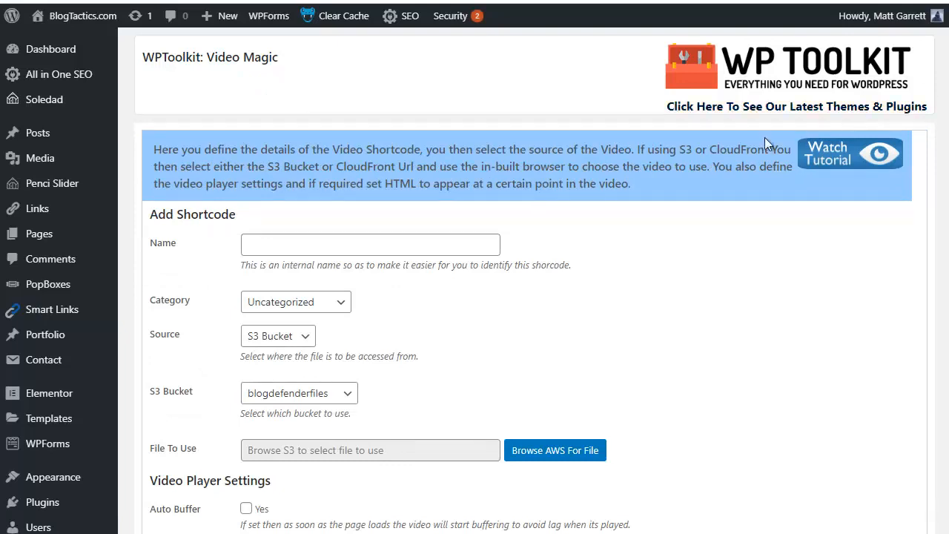
left_click(391, 242)
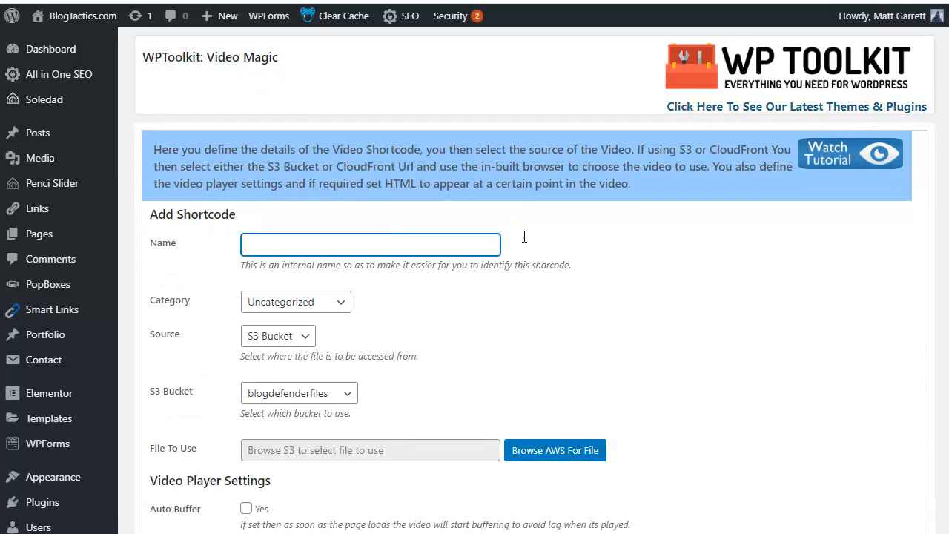
type("WarriorPlus Tutorial")
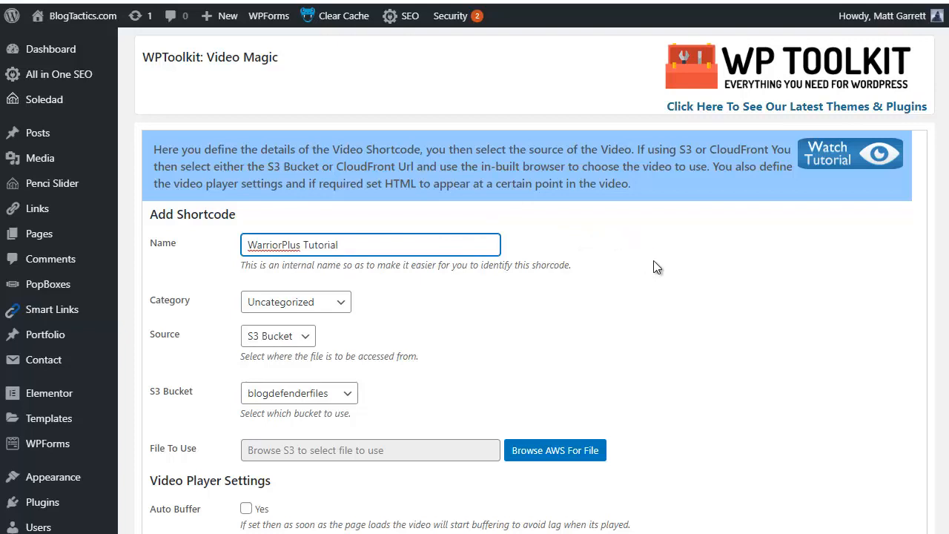
left_click(343, 304)
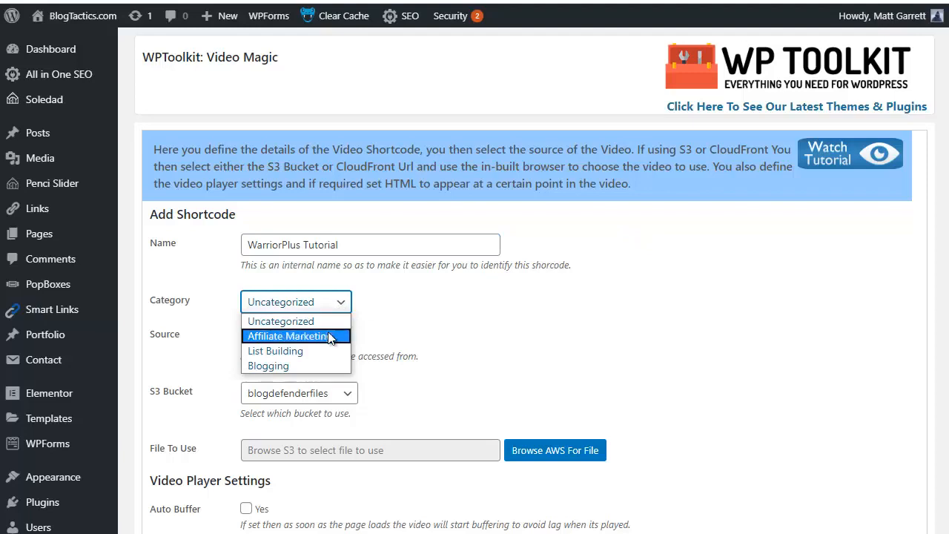
left_click(330, 338)
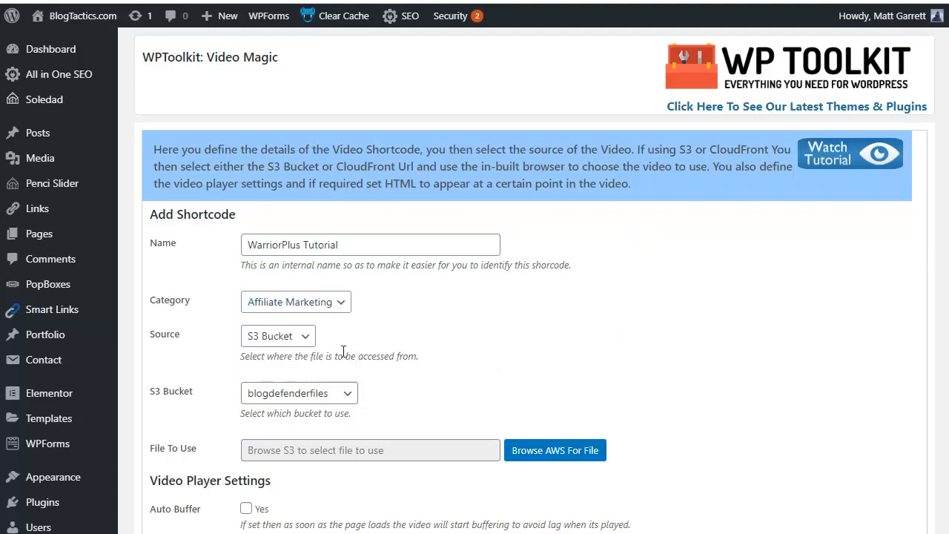
Step: Set the shortcode's source to S3 Bucket and choose the warriorplustutorials bucket
left_click(304, 342)
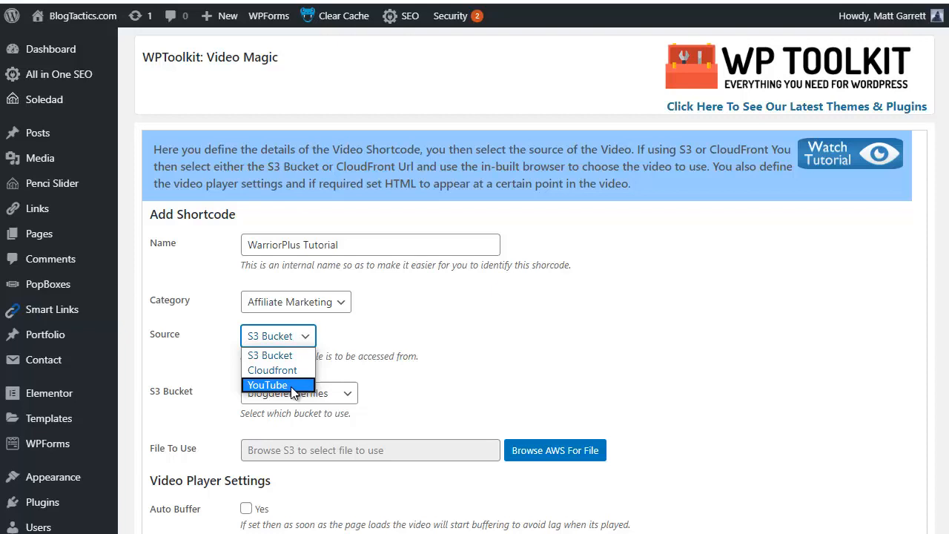
left_click(284, 356)
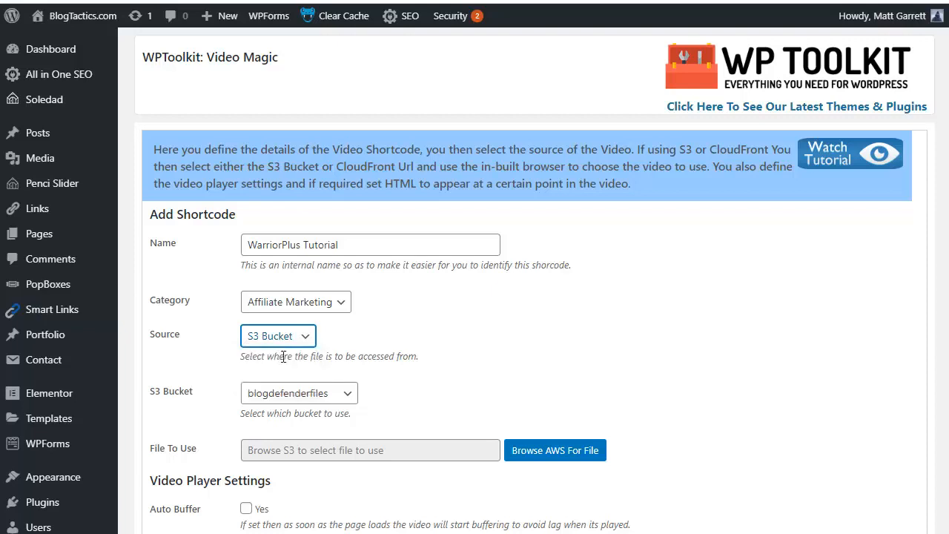
left_click(351, 398)
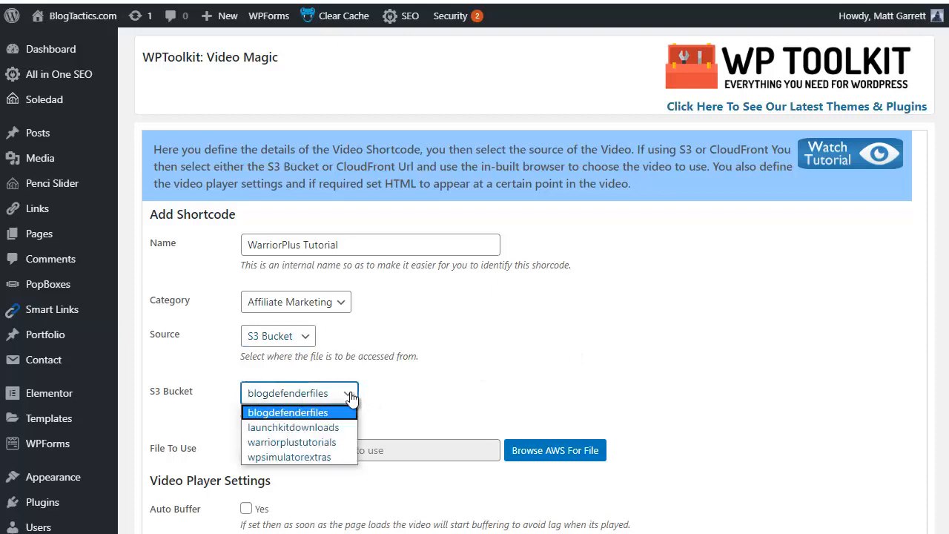
left_click(333, 442)
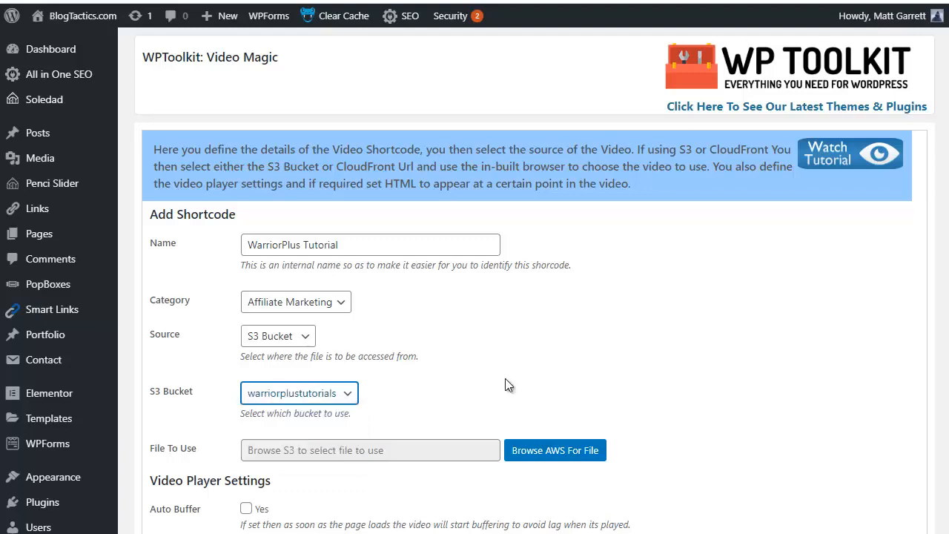
Step: Browse the AWS bucket and choose warriorplusforbeginners.mp4 as the file to use
left_click(941, 373)
left_click(567, 454)
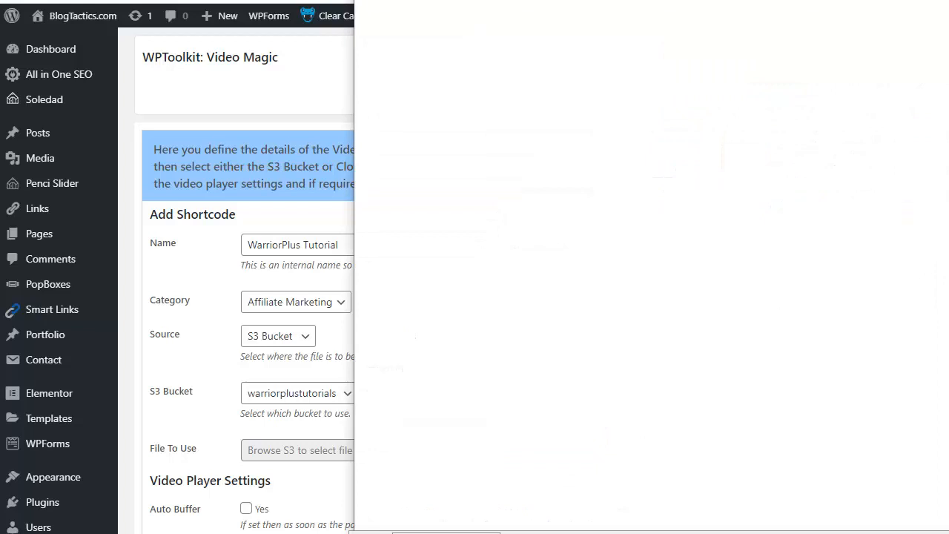
left_click_drag(587, 0, 491, 36)
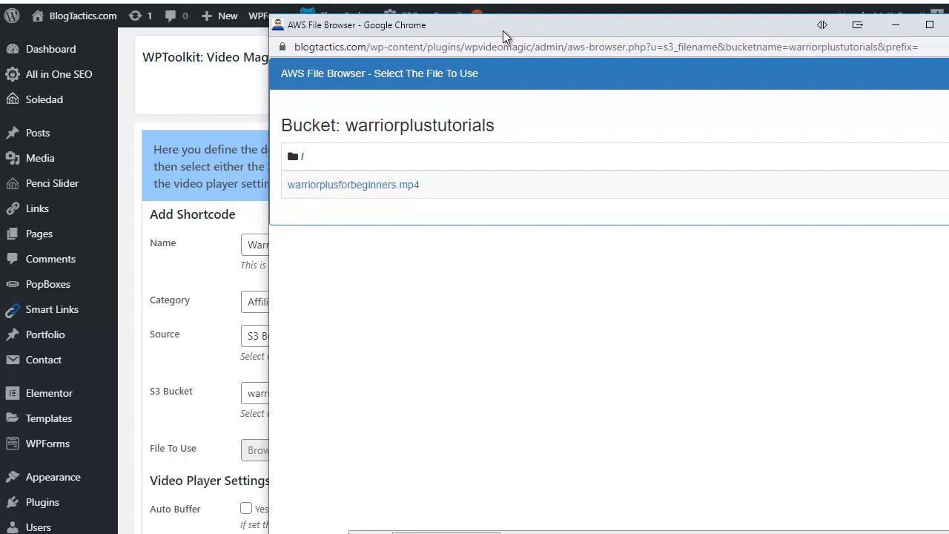
left_click(384, 186)
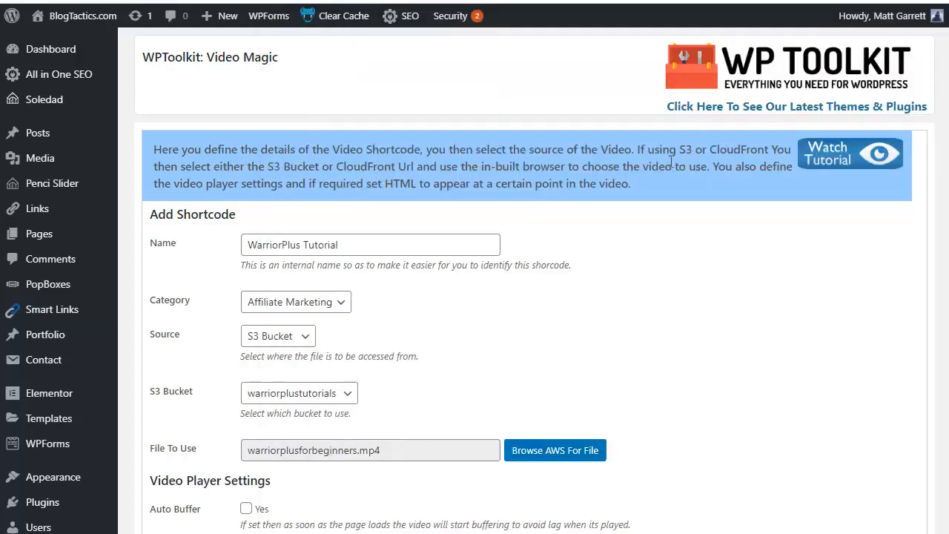
Step: Enable Auto Buffer, Auto Play and Show Player Controls in the video player settings
scroll(766, 269, "down", 4)
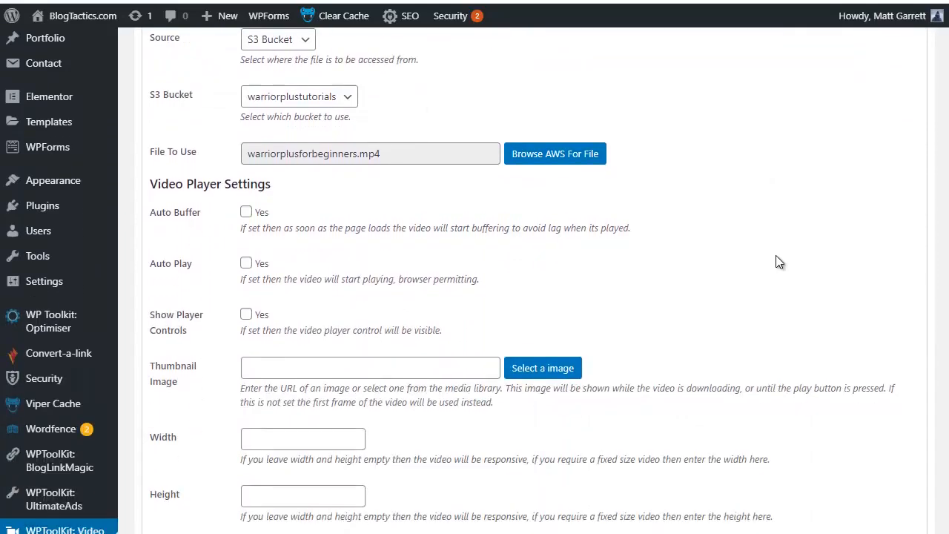
scroll(779, 262, "down", 1)
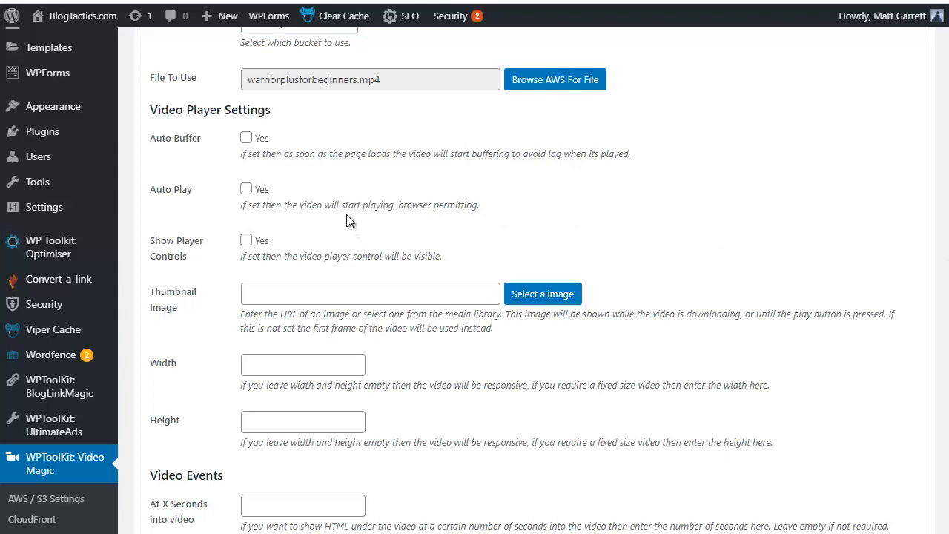
left_click(250, 141)
left_click(247, 190)
left_click(246, 242)
left_click(246, 240)
Step: Paste the YouTube subscribe link HTML into the video event and set it to show at 4 seconds
scroll(475, 280, "down", 1)
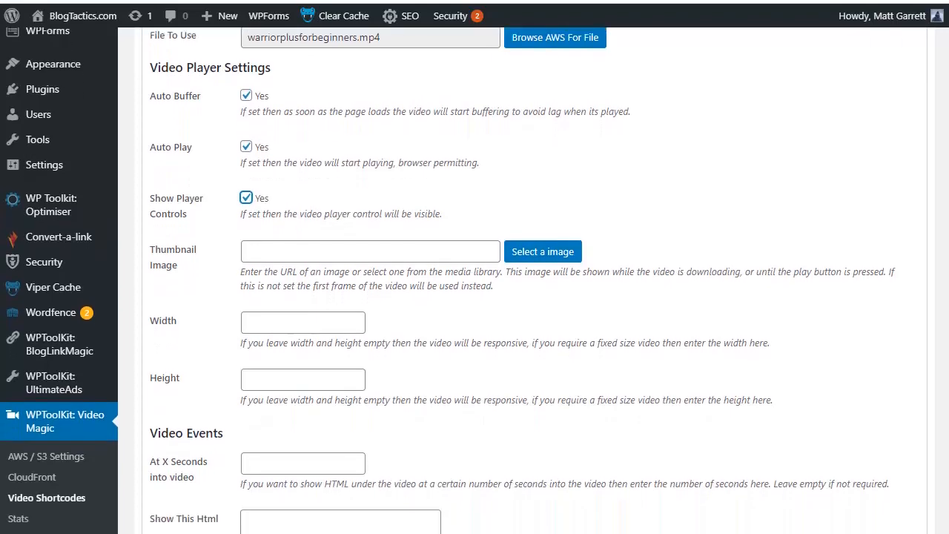
scroll(474, 280, "down", 1)
scroll(475, 280, "down", 1)
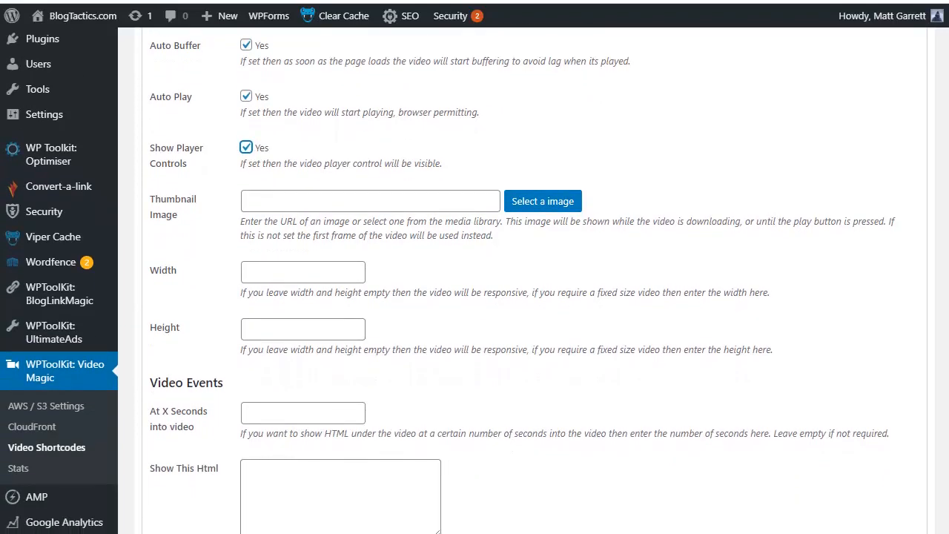
scroll(475, 280, "down", 1)
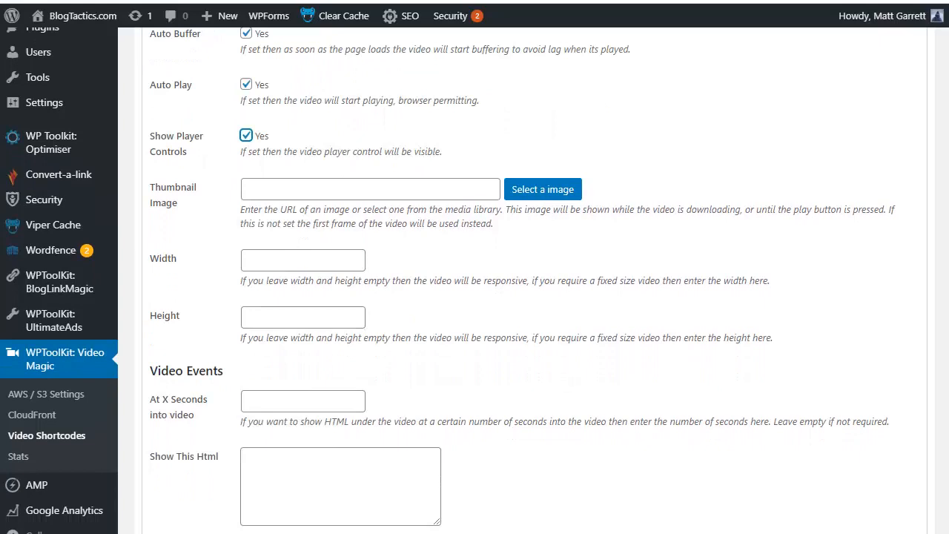
scroll(475, 280, "down", 3)
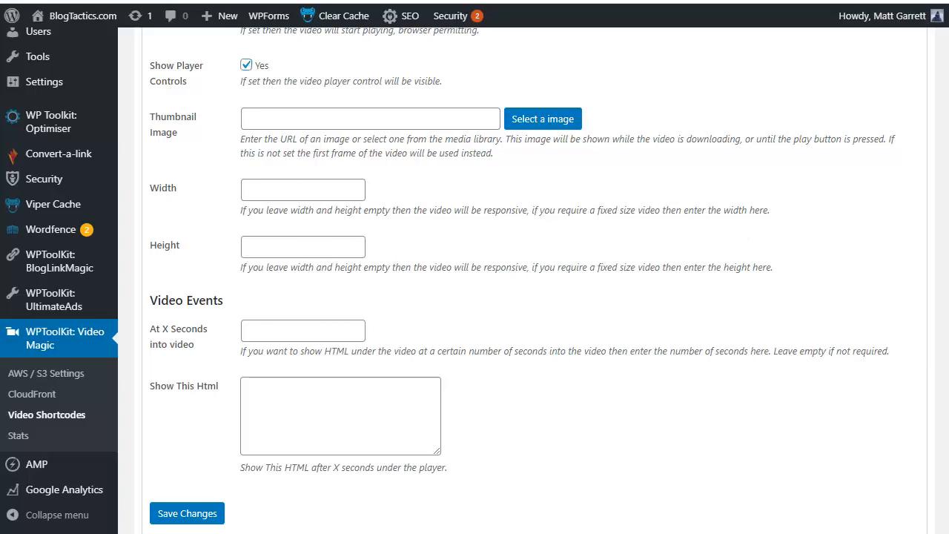
left_click(266, 393)
key("ctrl+v")
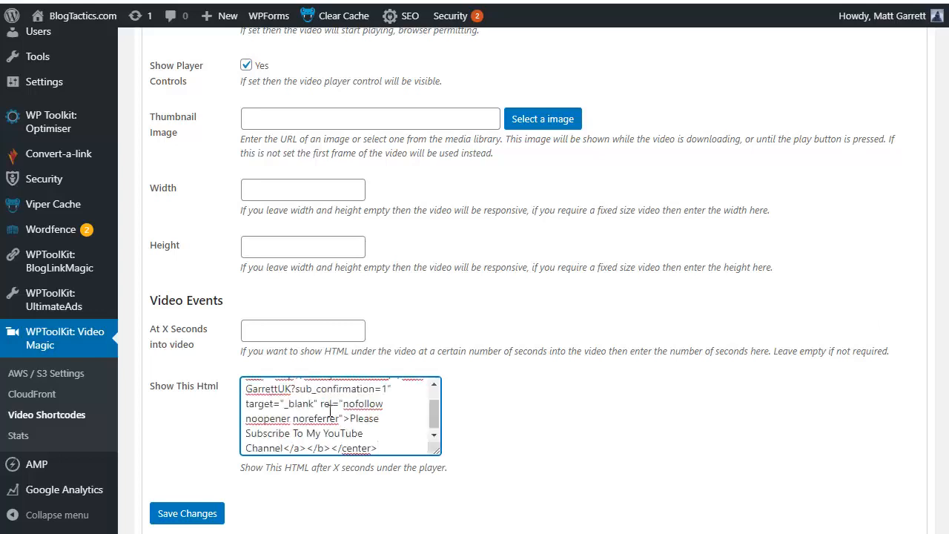
left_click(267, 333)
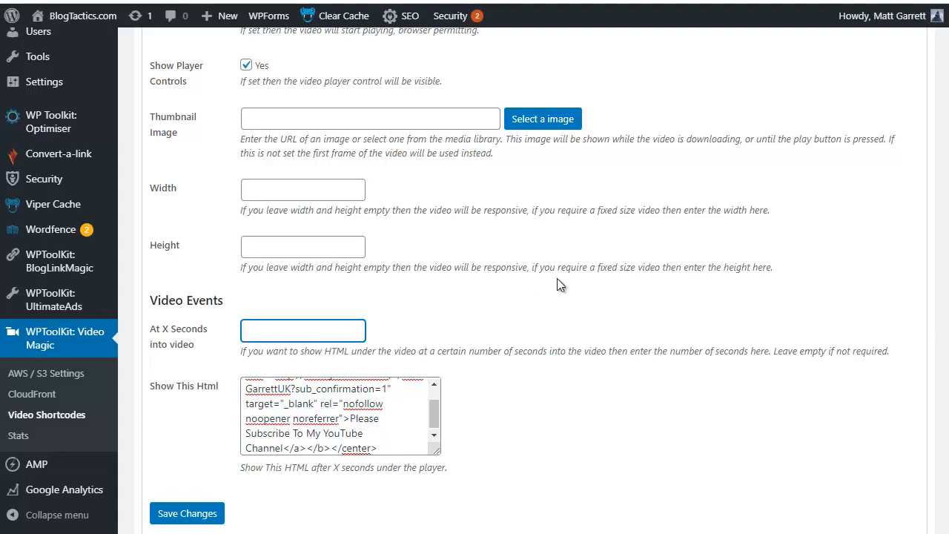
type("4")
left_click_drag(293, 388, 391, 418)
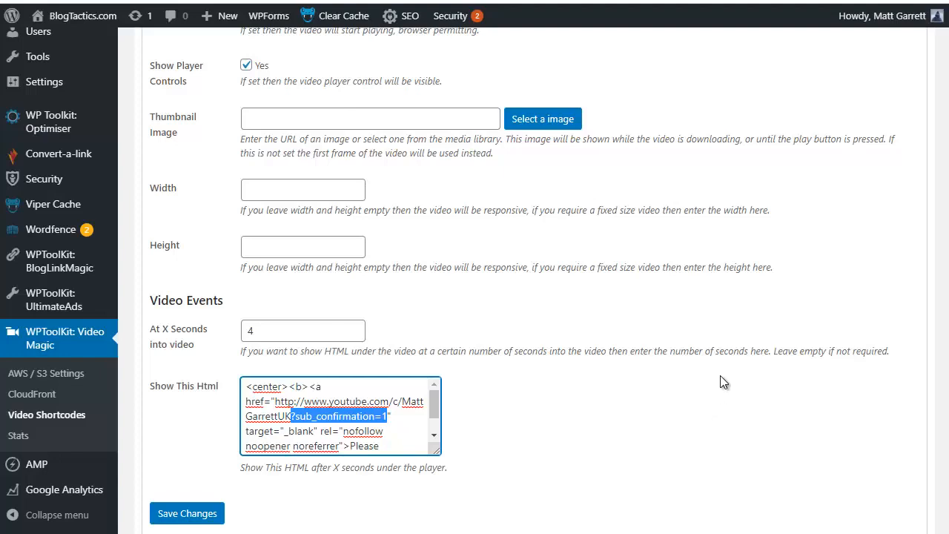
Step: Set the video's width to 560 and height to 315, and save the shortcode
scroll(746, 371, "down", 2)
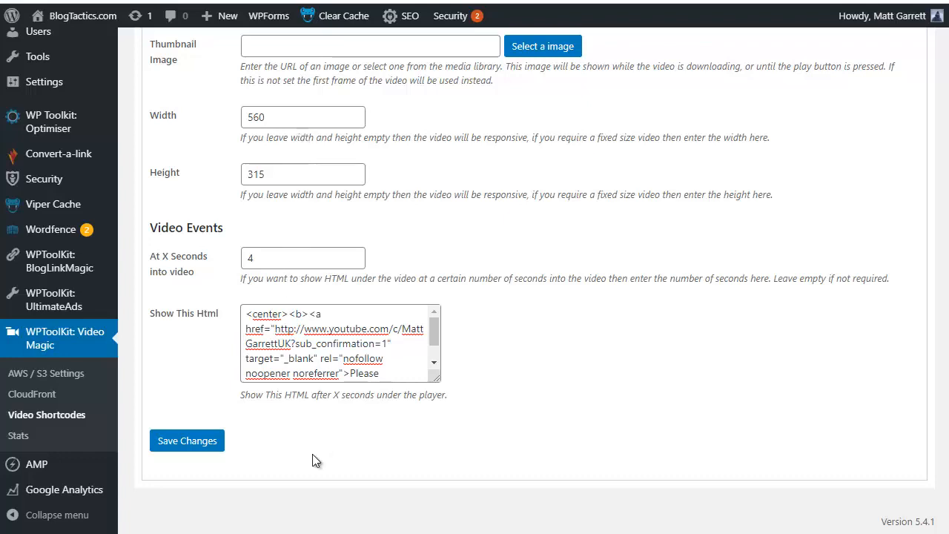
left_click(182, 443)
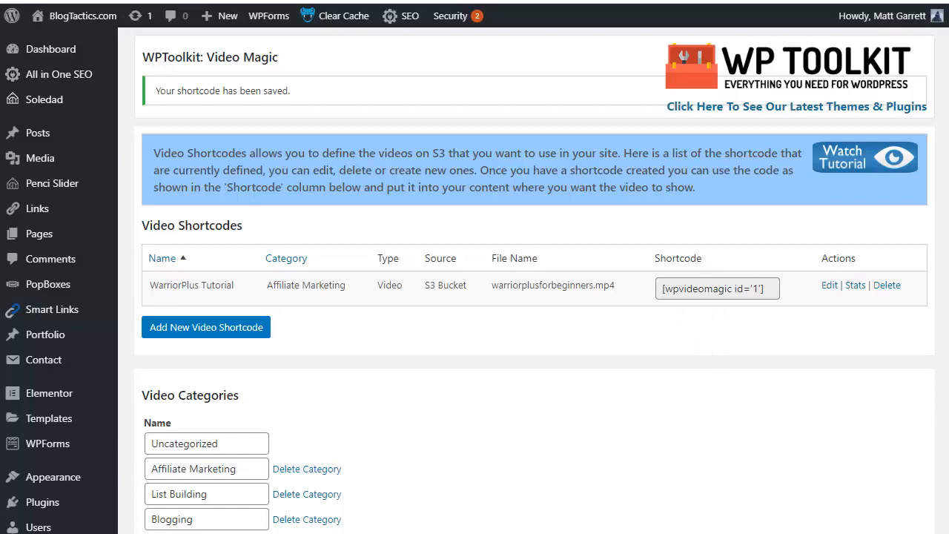
Step: In the Warrior Plus For Beginners post, replace the [<-VIDEOHERE->] placeholder with the WarriorPlus Tutorial shortcode and update the post
left_click(111, 0)
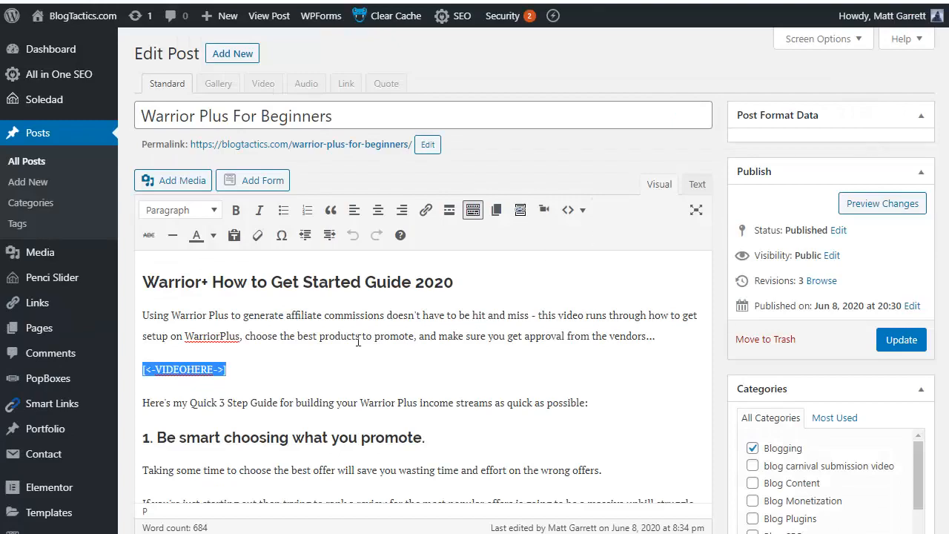
left_click(237, 369)
left_click_drag(238, 370, 142, 370)
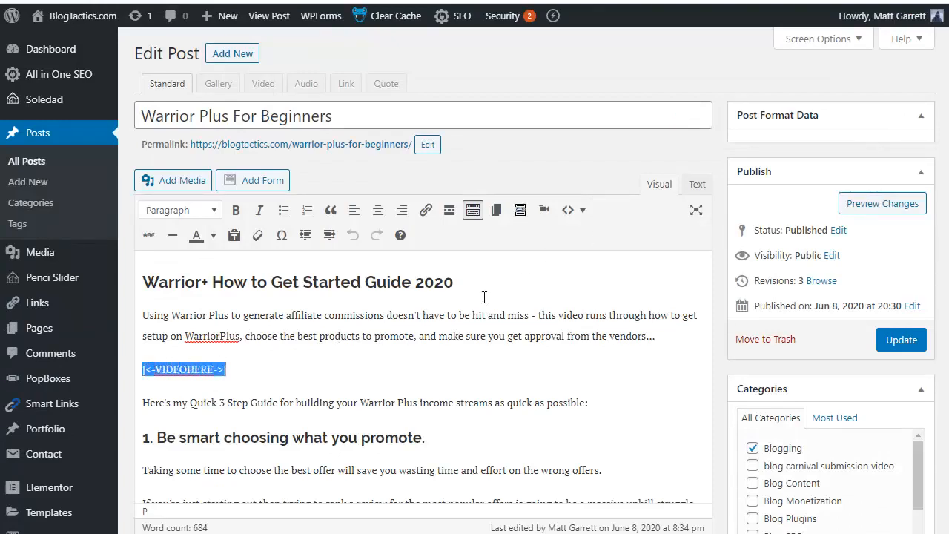
left_click(544, 211)
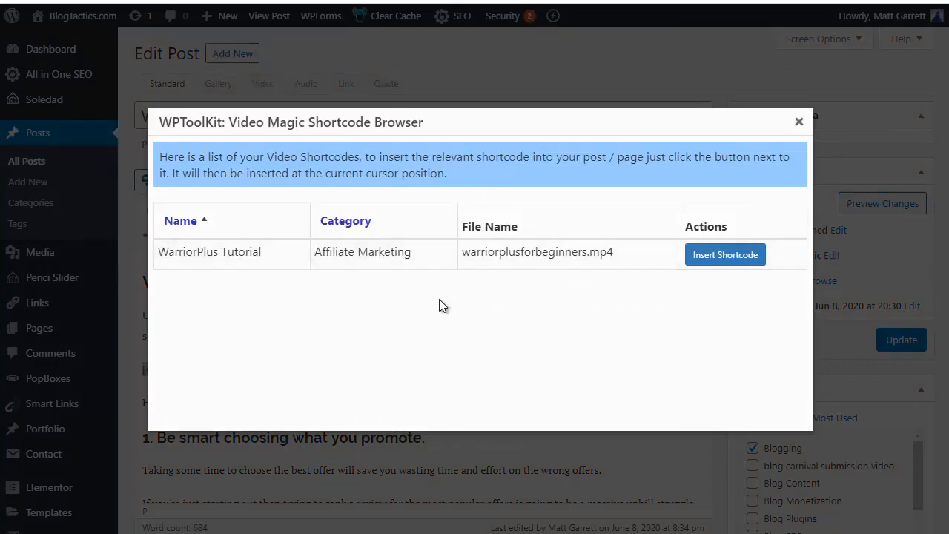
left_click(718, 256)
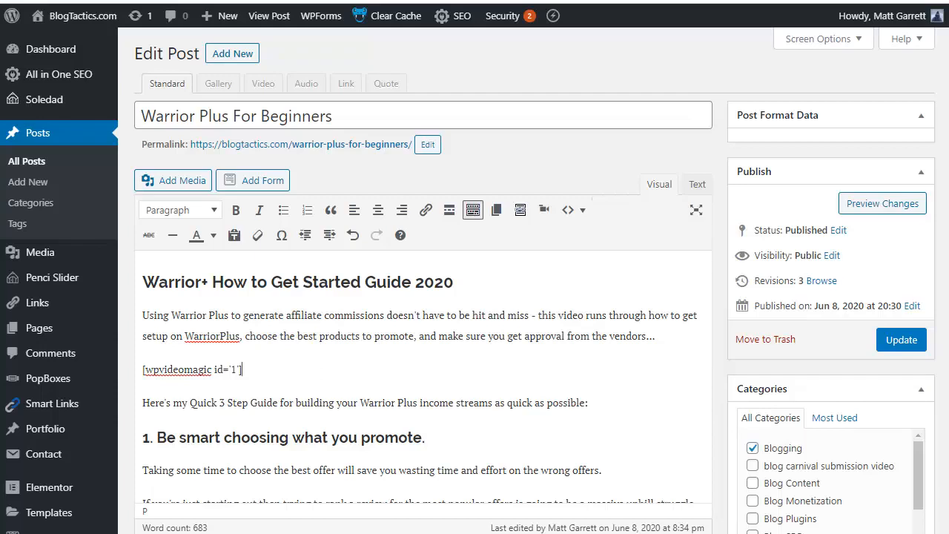
left_click(901, 343)
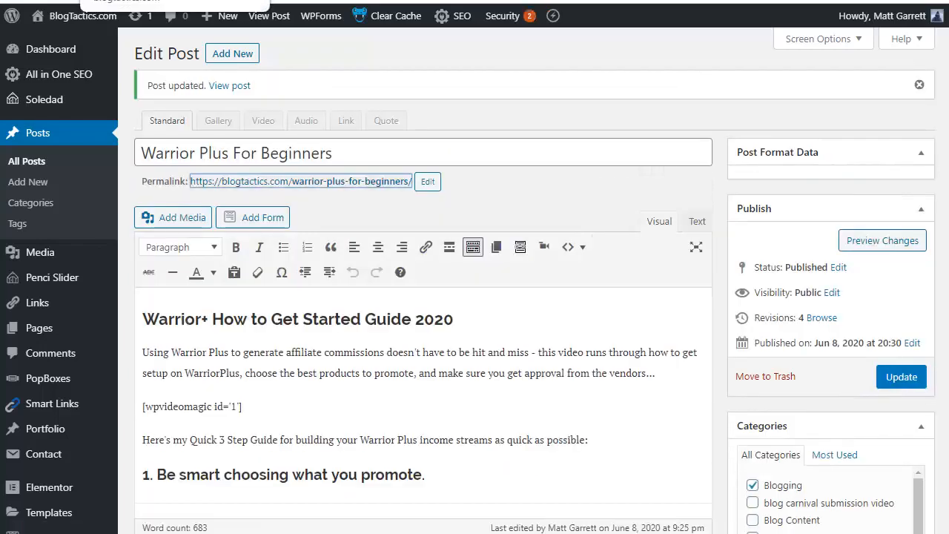
Step: Reload the live Warrior Plus For Beginners post and check the embedded video's playback, lowering its volume
left_click(141, 2)
scroll(143, 340, "down", 3)
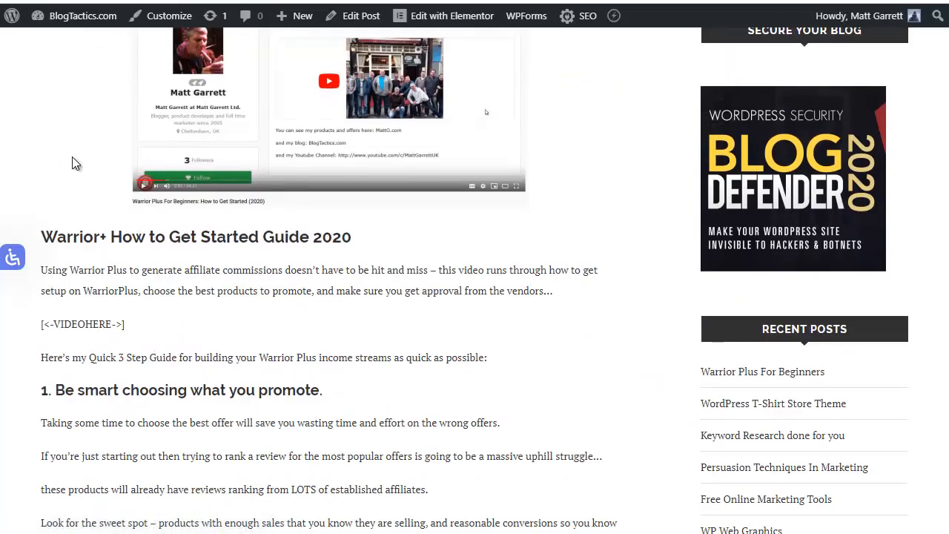
key("F5")
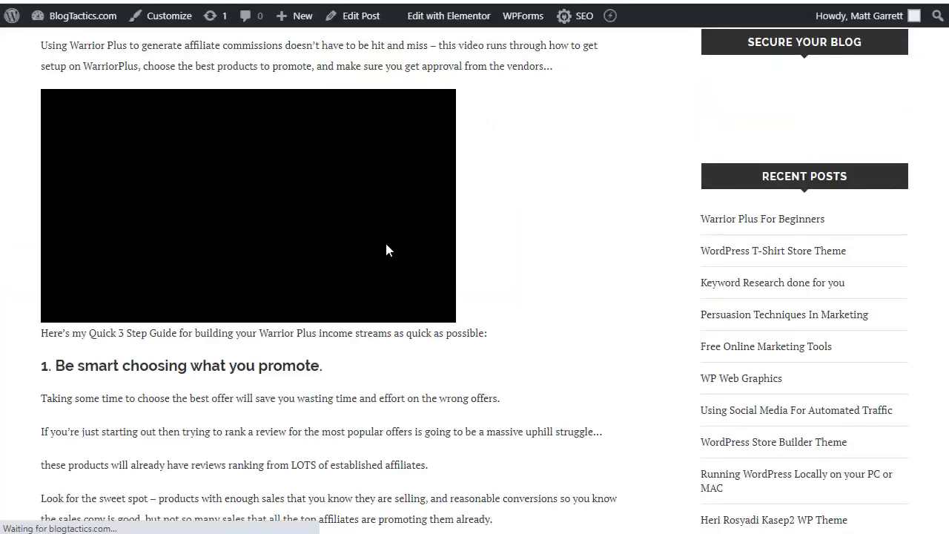
left_click(393, 244)
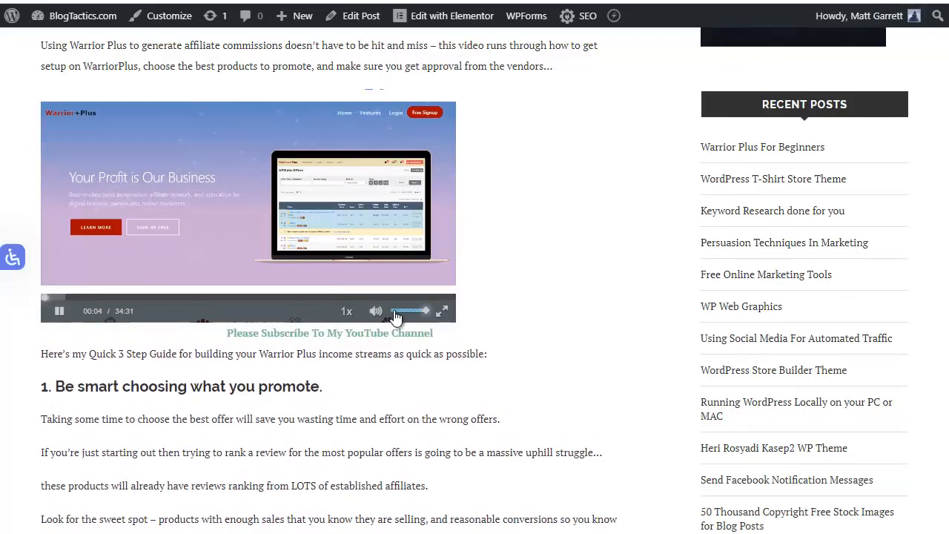
left_click(394, 311)
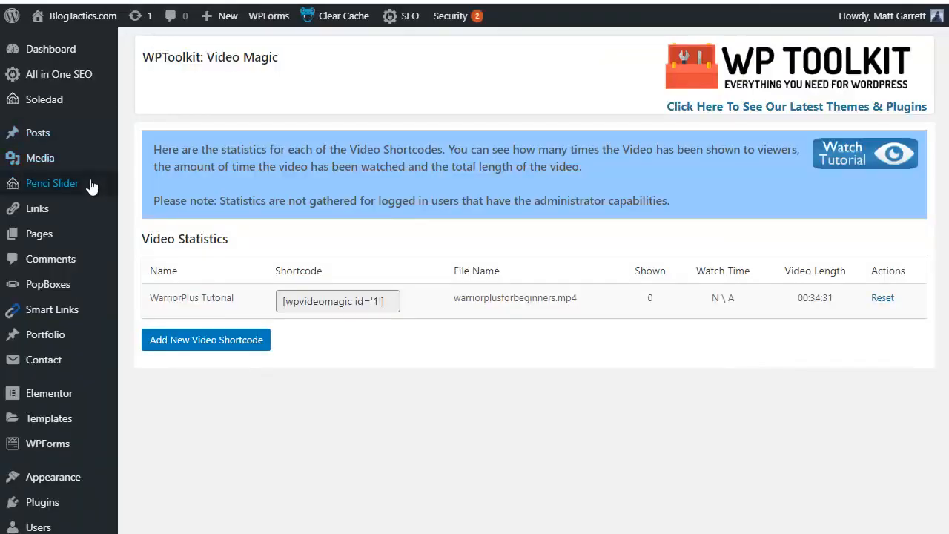
Step: Find the Video Magic plugin's subpages in the admin navigation
scroll(158, 386, "down", 6)
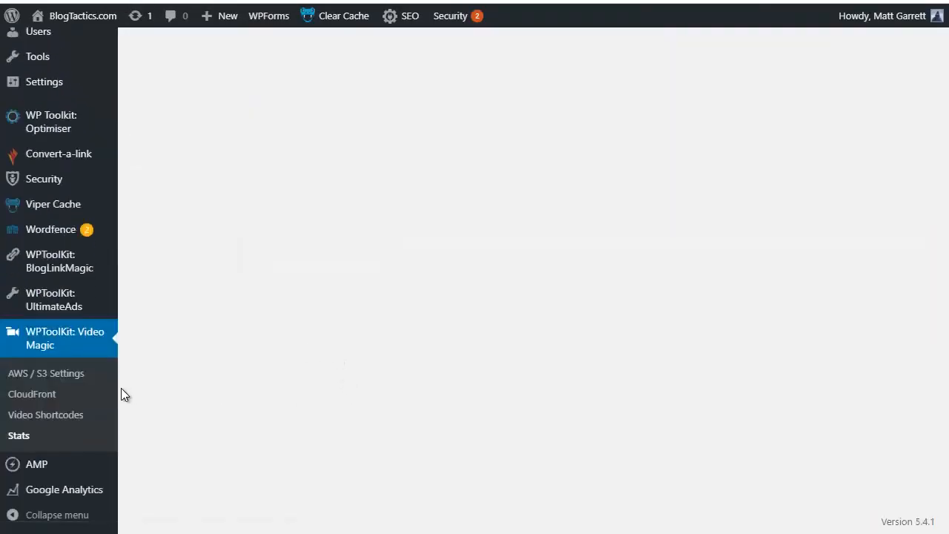